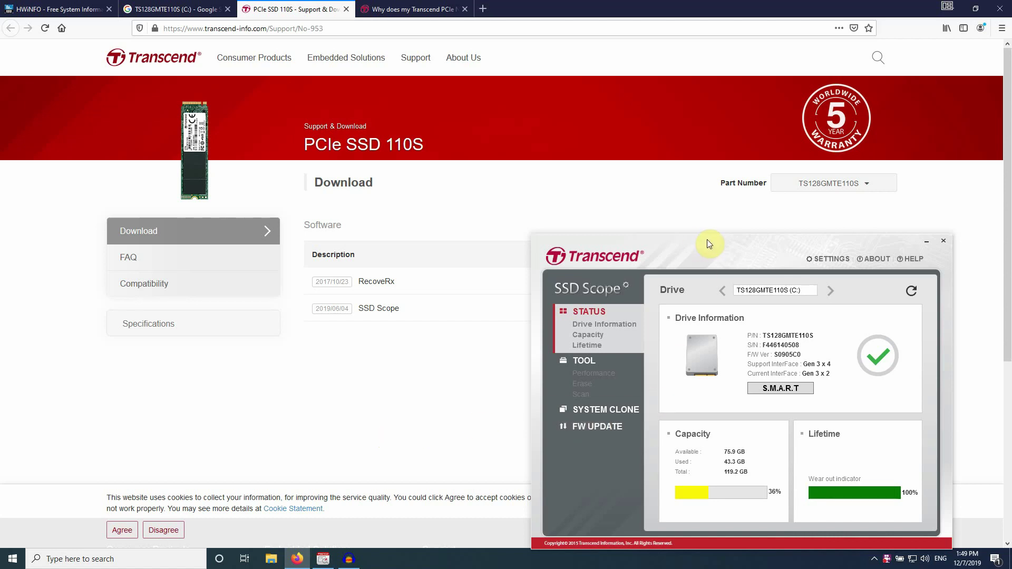
# Drag the SSD Scope window up and left to uncover the product page's Download buttons.
pyautogui.moveTo(707, 240); pyautogui.dragTo(598, 167)
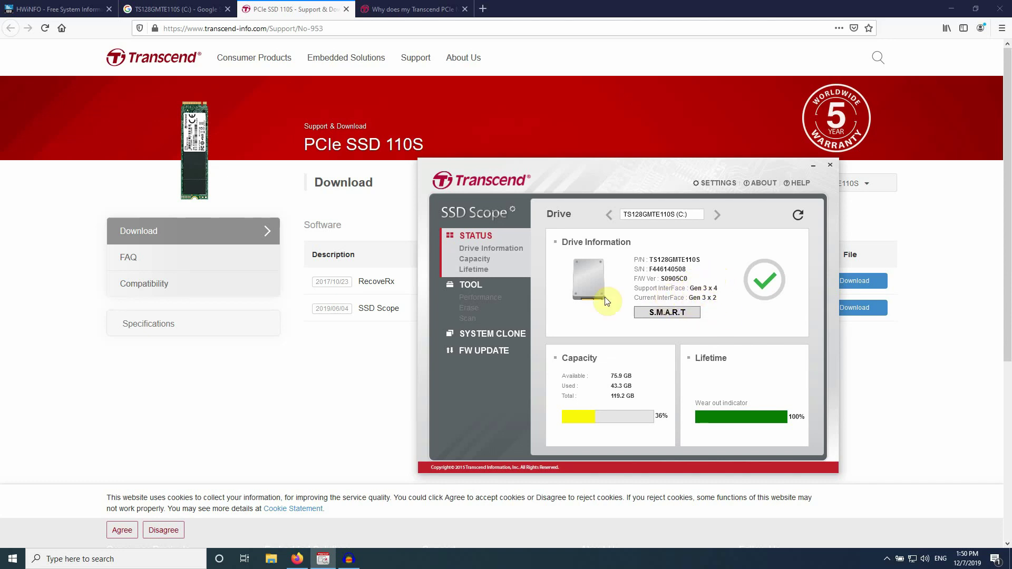
# Start the SSD Scope performance benchmark and open the PCIe SSD 110S Specifications, moving SSD Scope aside.
pyautogui.click(492, 304)
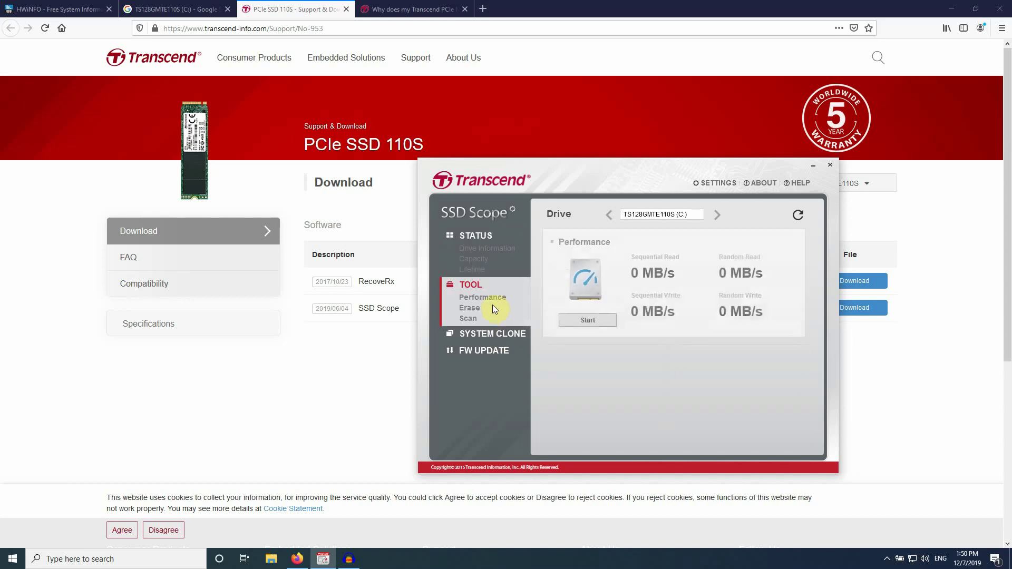
pyautogui.click(599, 321)
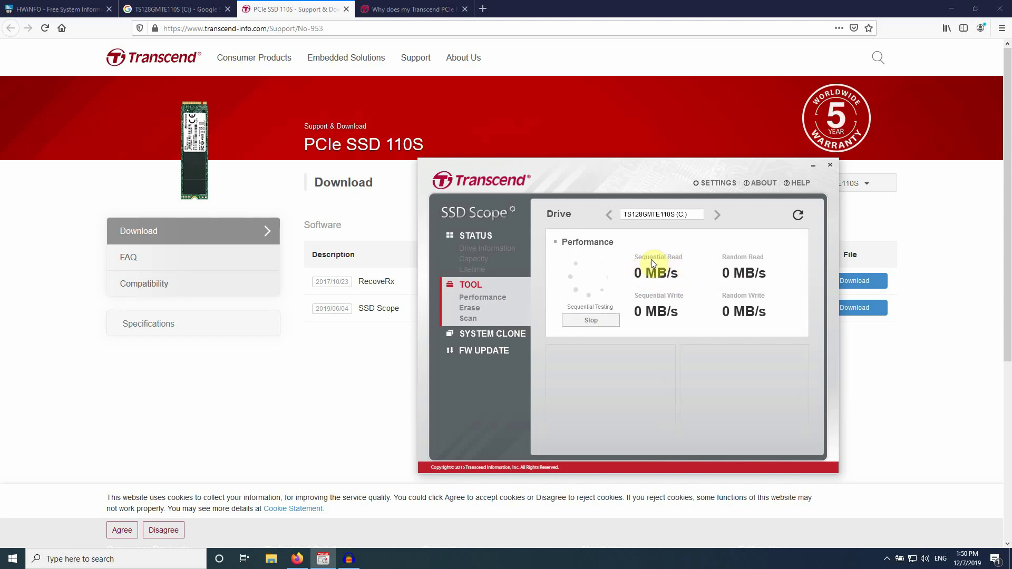
pyautogui.click(161, 325)
pyautogui.moveTo(589, 178); pyautogui.dragTo(813, 195)
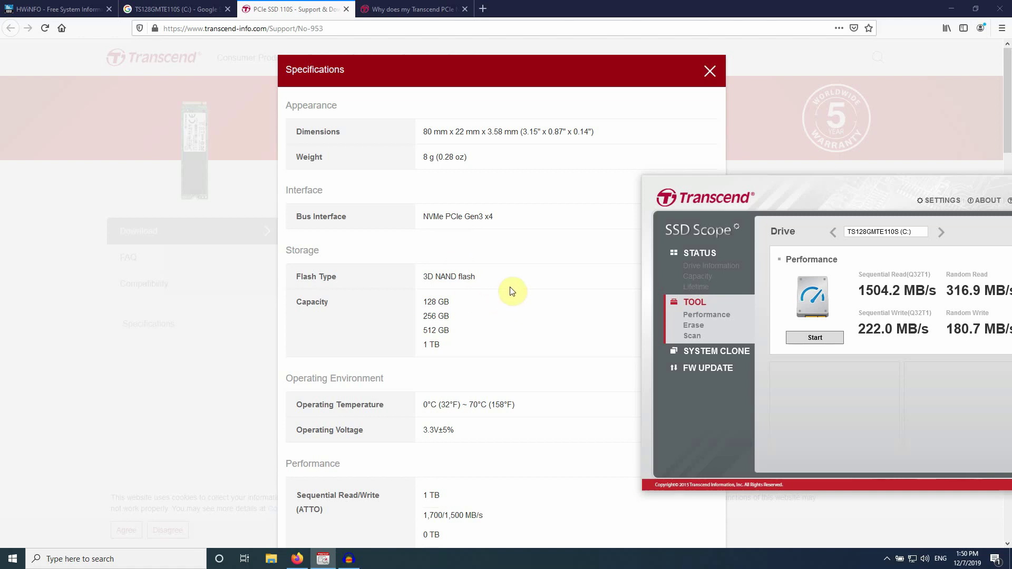
# Scroll the specs to the 1,500/400 MB/s ATTO rows beside the 1504.2/222.0 MB/s benchmark.
pyautogui.scroll(-4, 520, 287)
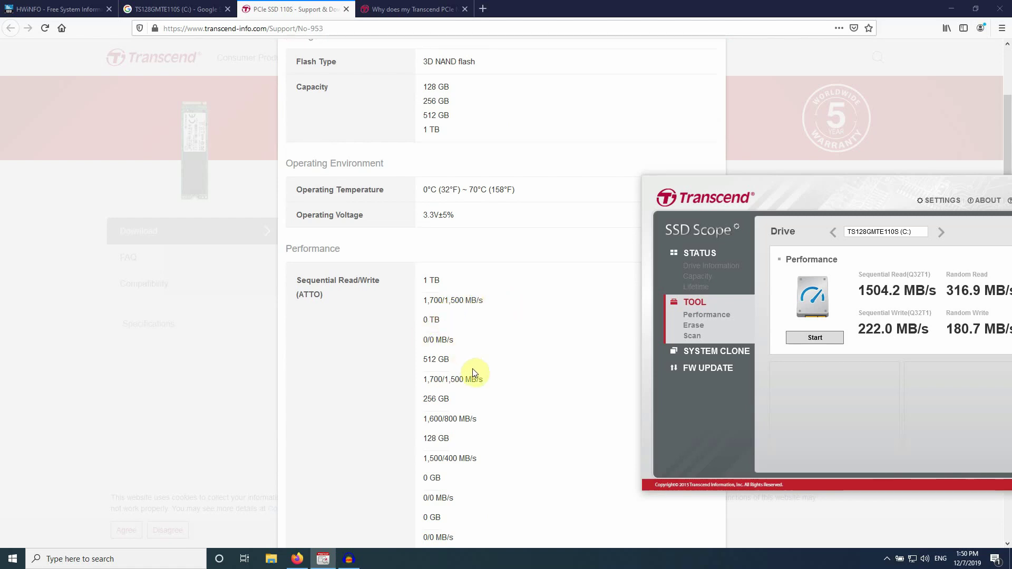
pyautogui.scroll(-2, 475, 375)
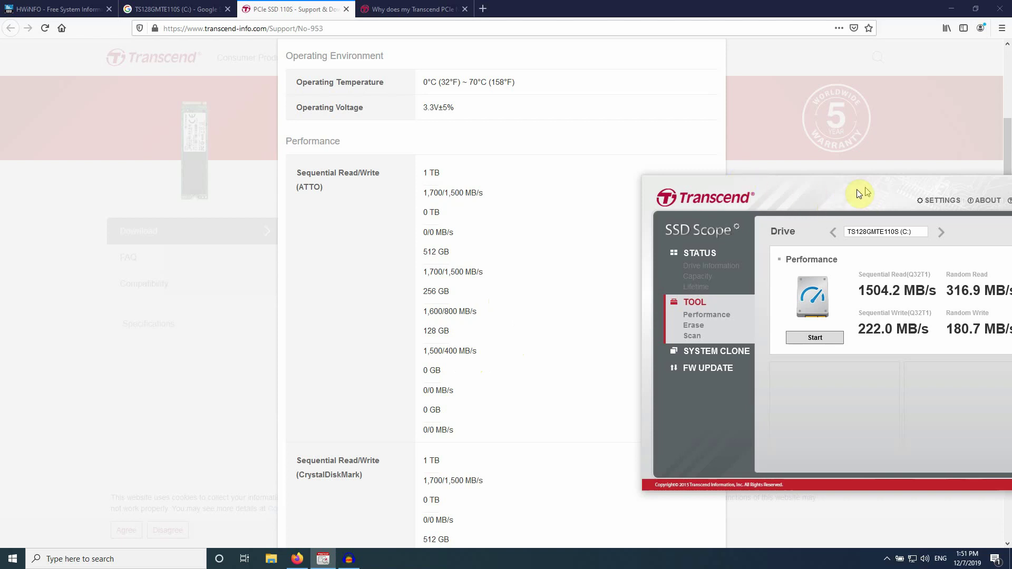
pyautogui.moveTo(856, 189); pyautogui.dragTo(799, 154)
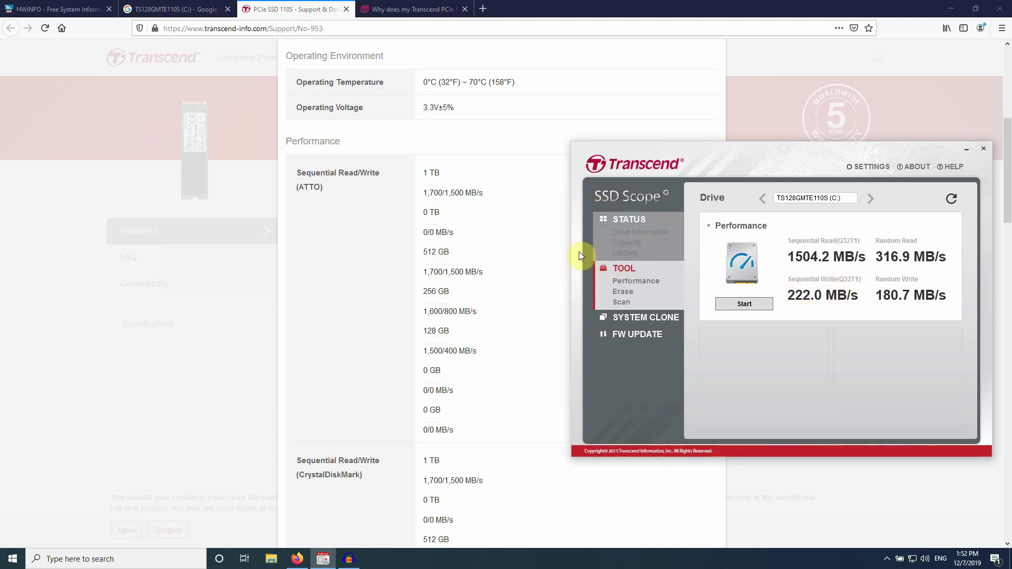
# Scroll past the CrystalDiskMark and 4K IOPS rows, then switch to the PCIe performance FAQ.
pyautogui.scroll(-4, 548, 377)
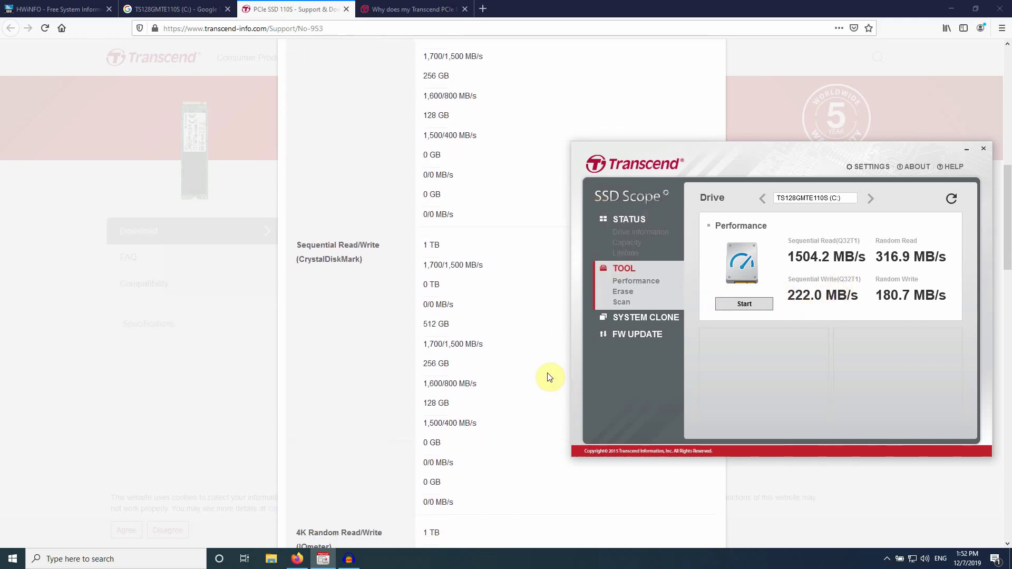
pyautogui.scroll(-5, 548, 377)
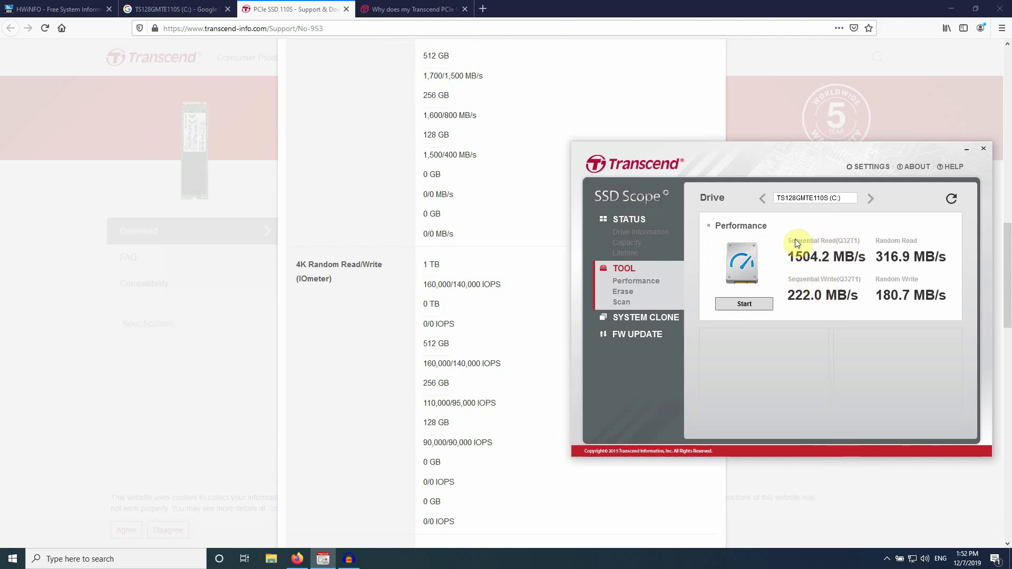
pyautogui.click(401, 10)
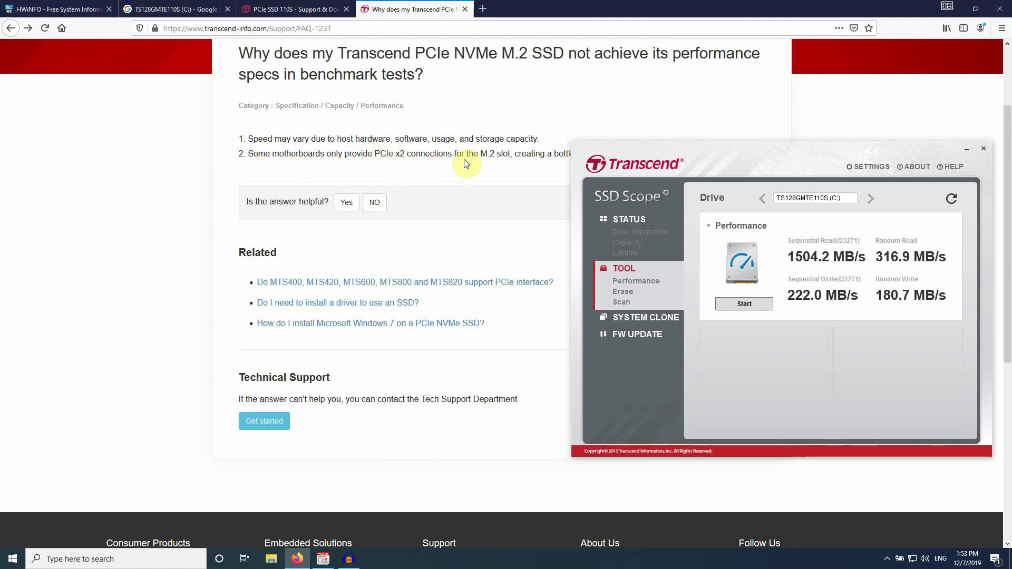
# Reposition SSD Scope beside the FAQ and show drive information: Gen 3 x4 supported, Gen 3 x2 current.
pyautogui.moveTo(726, 154); pyautogui.dragTo(662, 142)
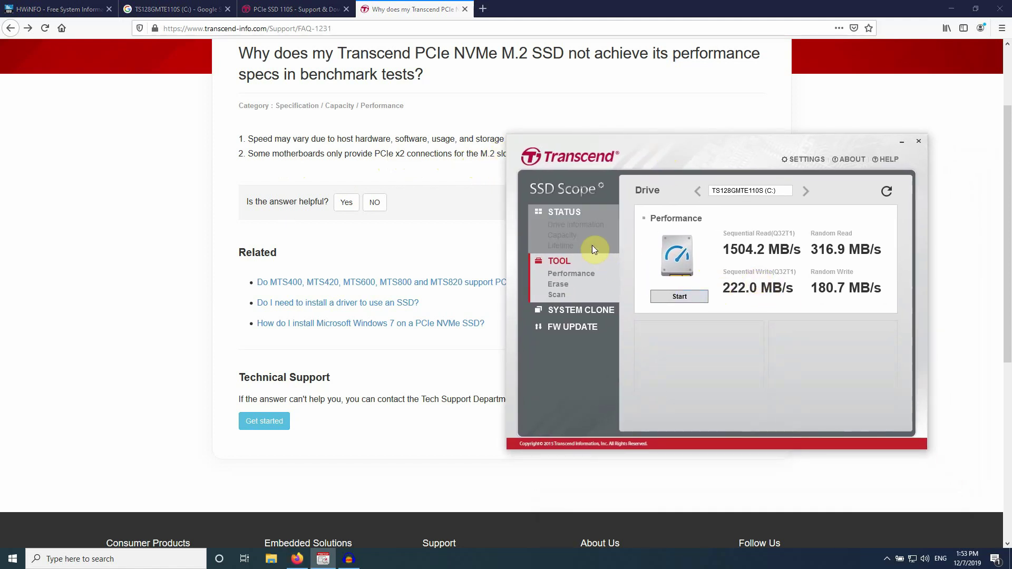
pyautogui.click(587, 230)
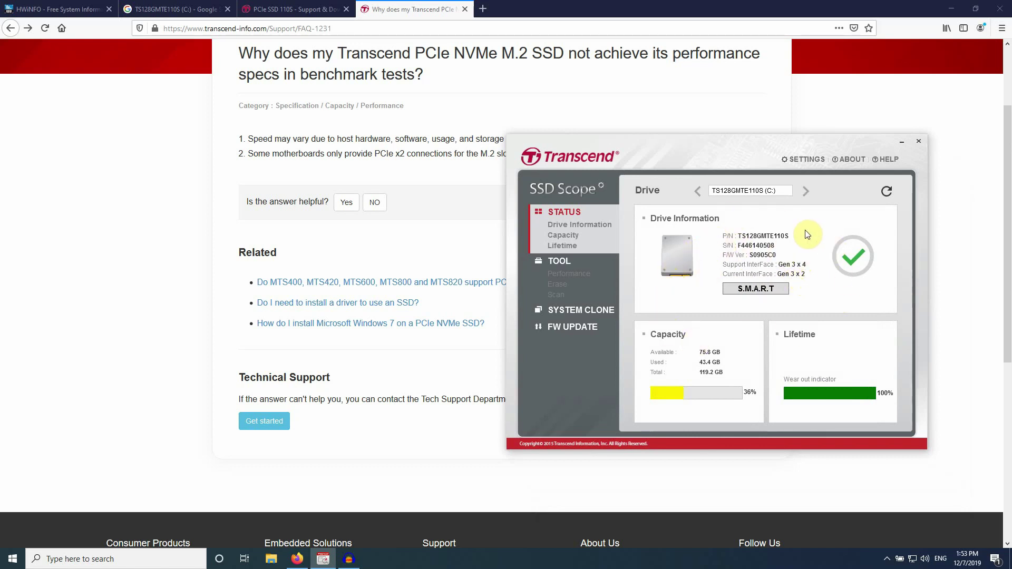
# Close SSD Scope, open HWiNFO's version 6.20 Installer/Portable download page, then minimize Firefox.
pyautogui.click(71, 10)
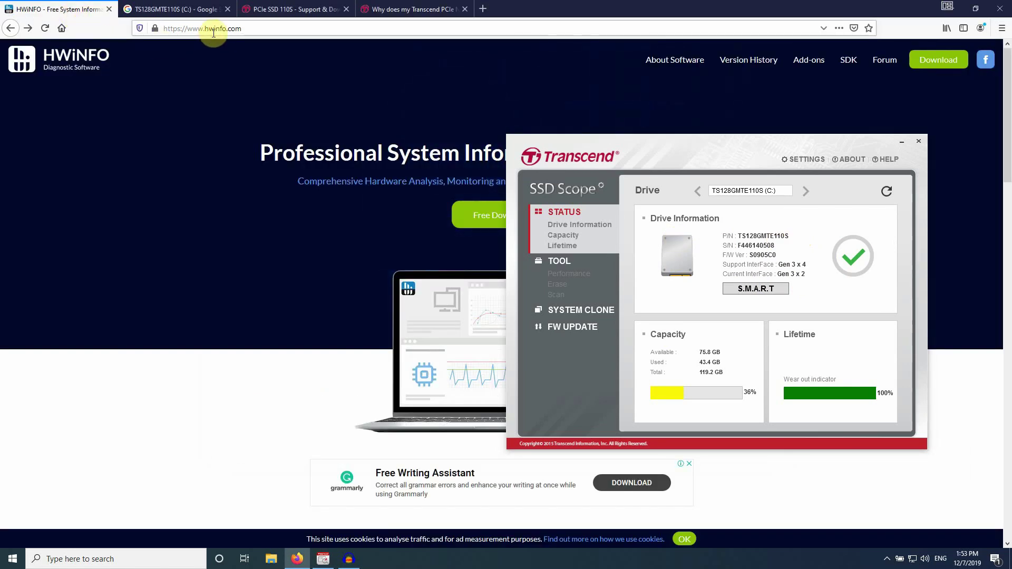
pyautogui.click(901, 143)
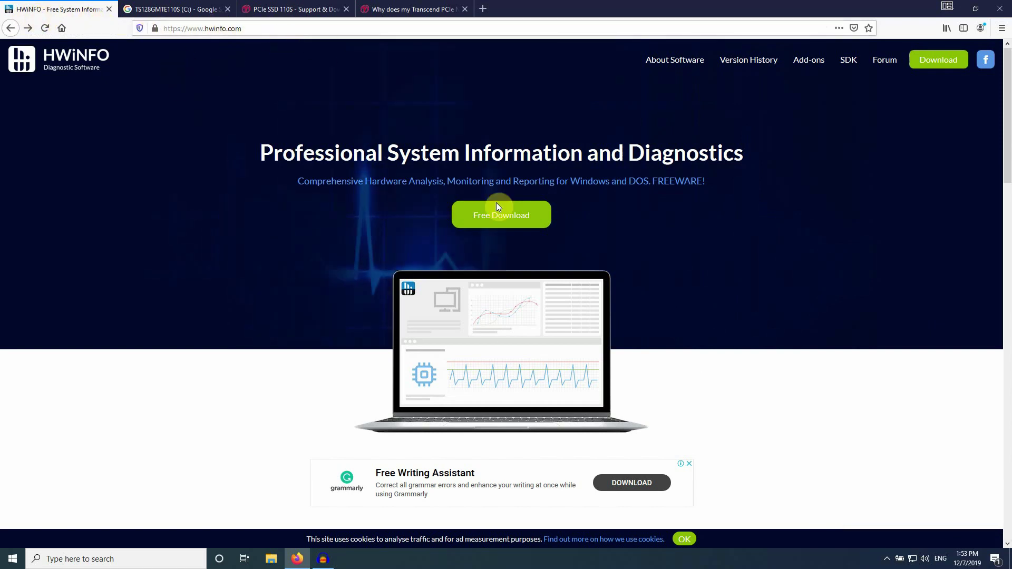
pyautogui.click(500, 223)
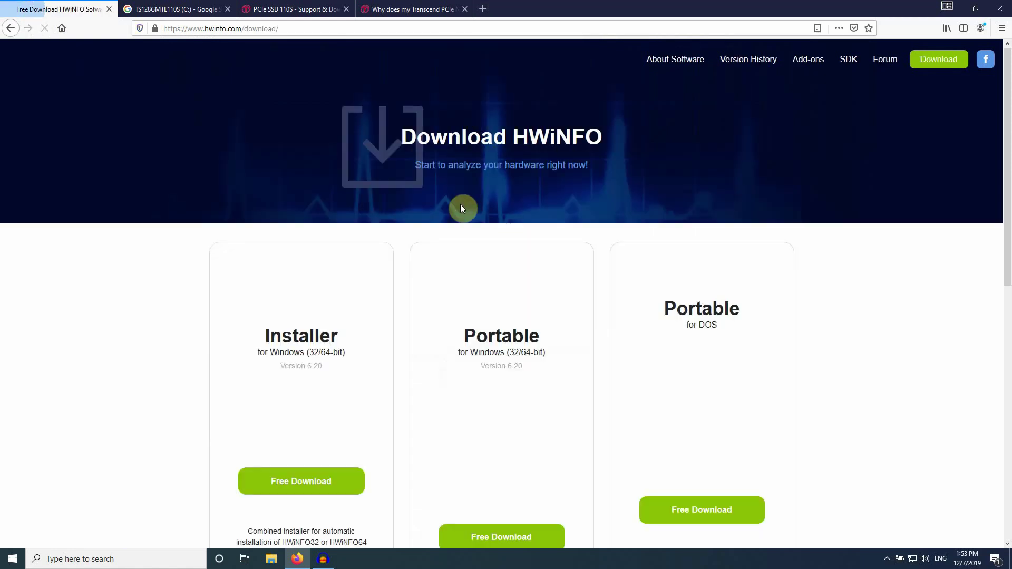
pyautogui.scroll(-1, 849, 242)
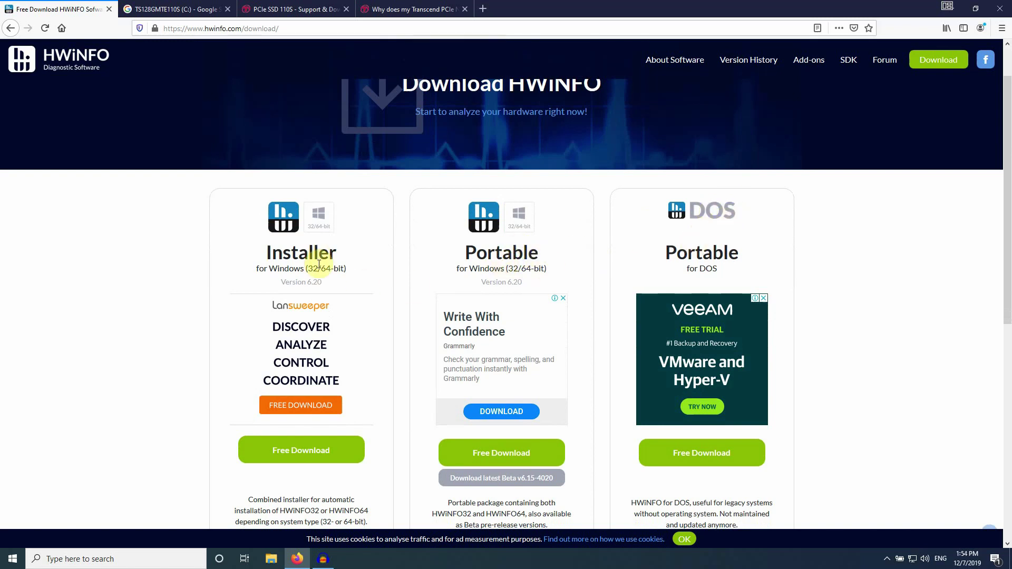
pyautogui.scroll(-1, 855, 275)
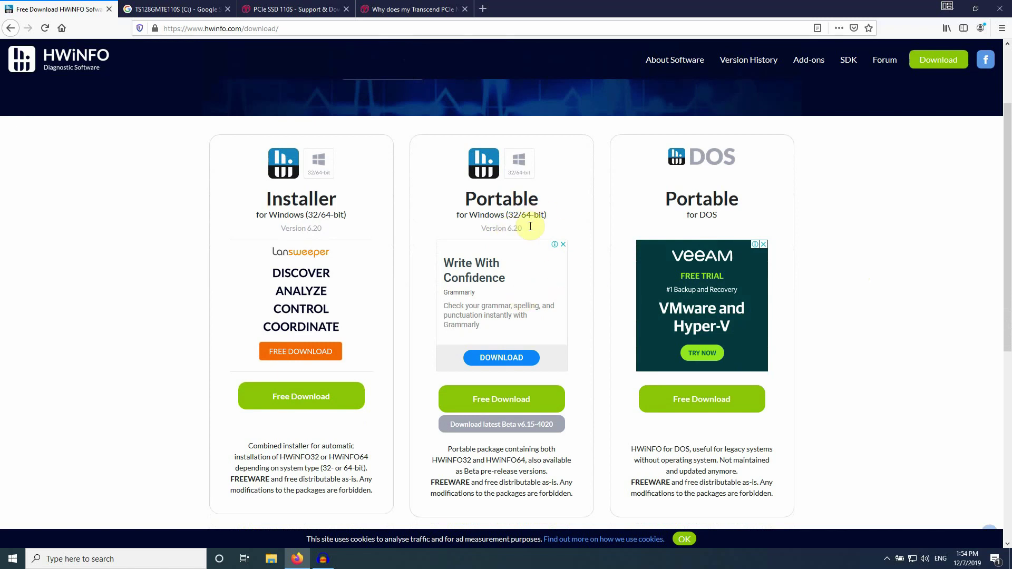
pyautogui.moveTo(517, 409)
pyautogui.click(962, 12)
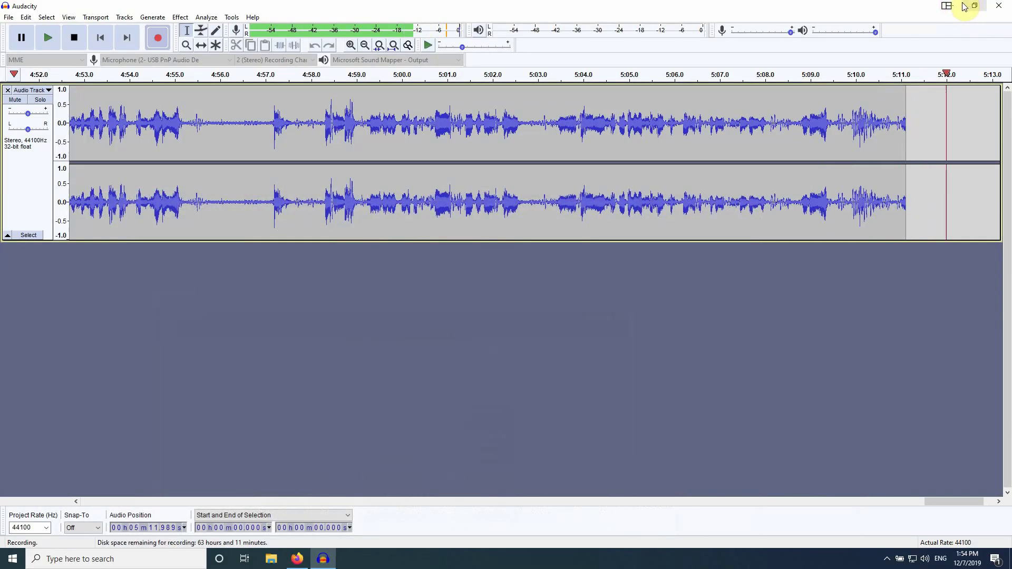
# Minimize Audacity, open the hwi_620 desktop folder, and launch HWiNFO64 v6.20-4030.
pyautogui.click(961, 8)
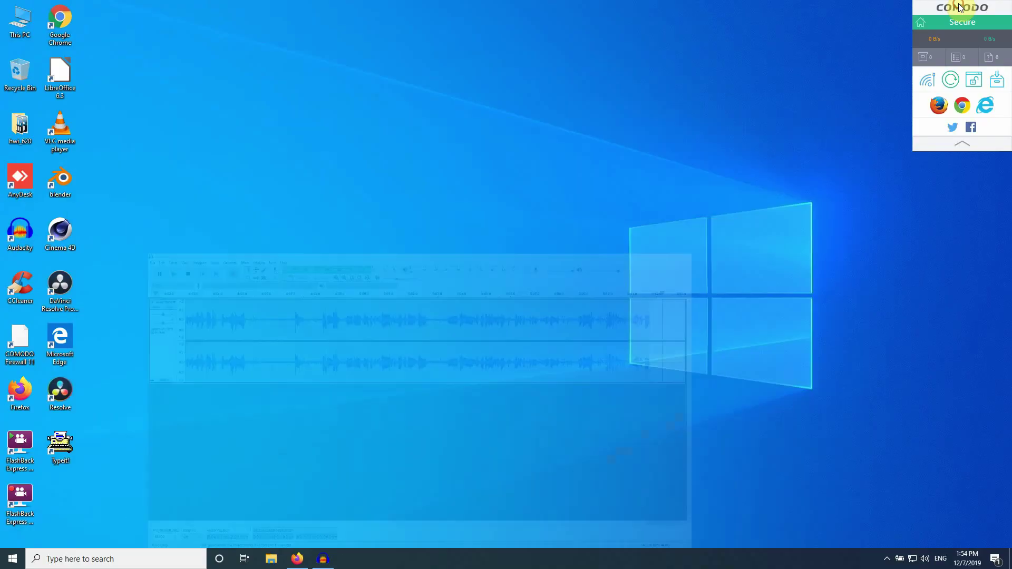
pyautogui.doubleClick(19, 132)
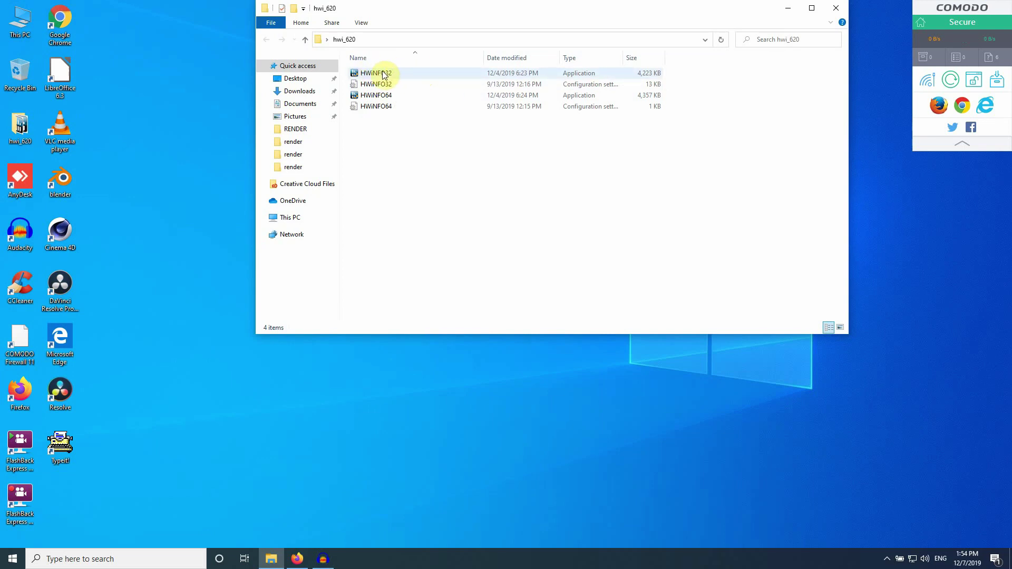
pyautogui.click(394, 96)
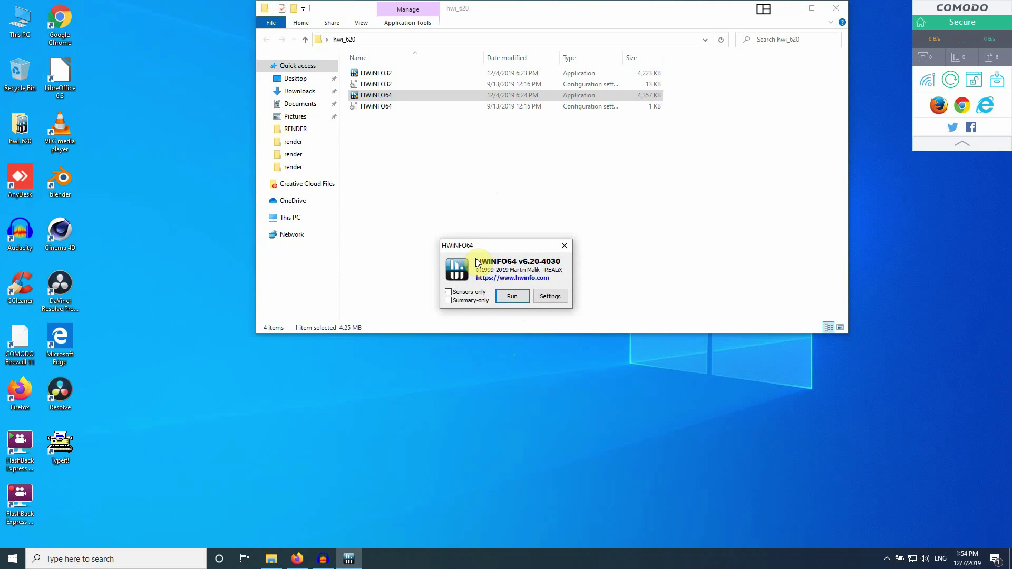
# Run the analysis and show the GeForce 940MX GPU and Crucial 16 GB DDR4-2400 module in System Summary.
pyautogui.click(514, 298)
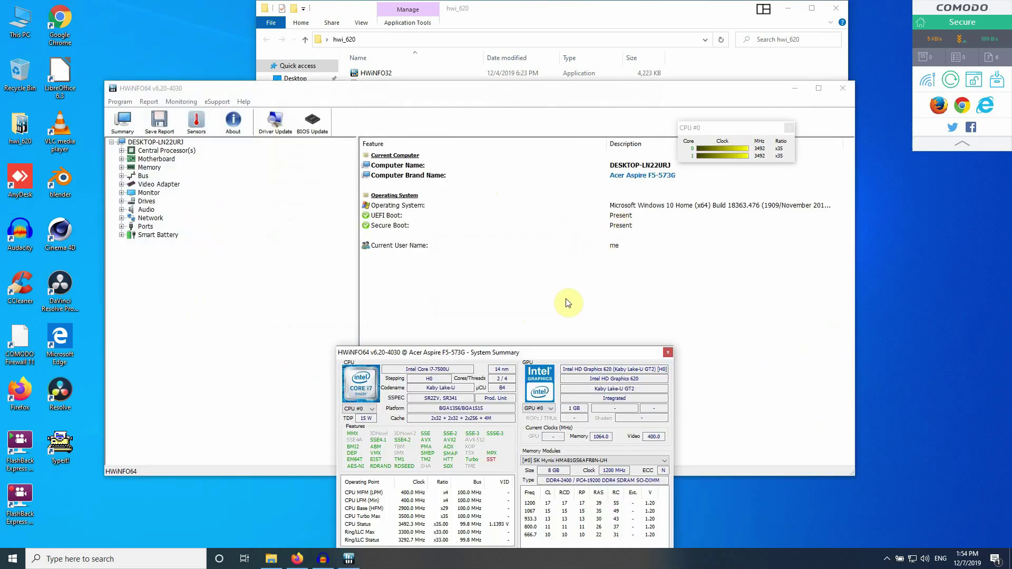
pyautogui.moveTo(579, 291); pyautogui.dragTo(599, 133)
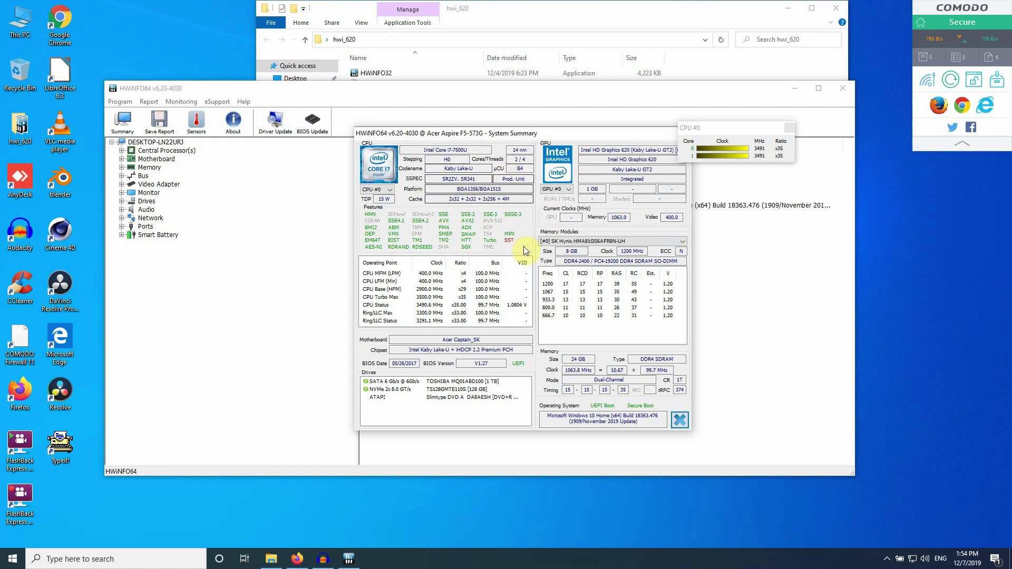
pyautogui.click(556, 189)
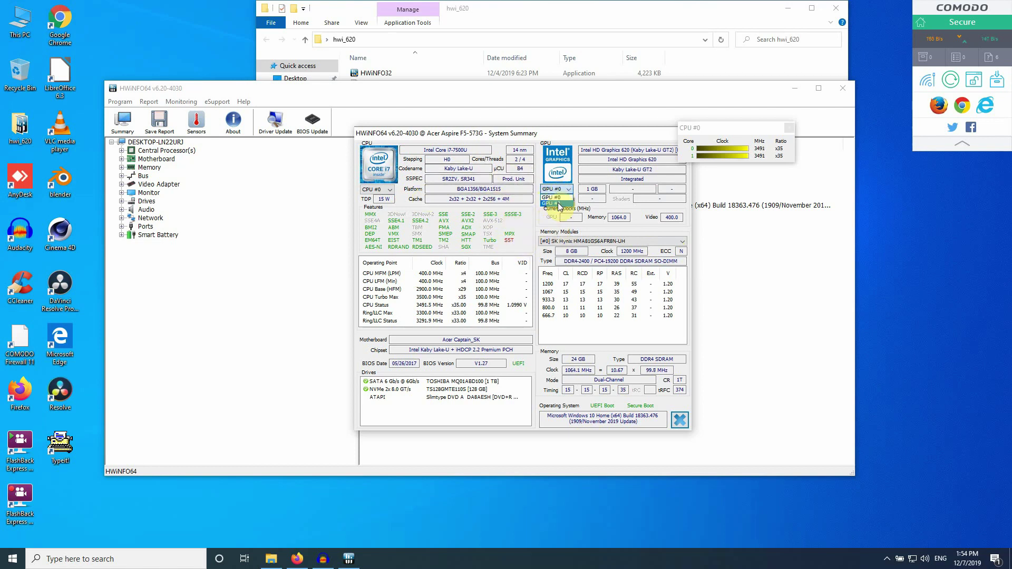
pyautogui.click(553, 203)
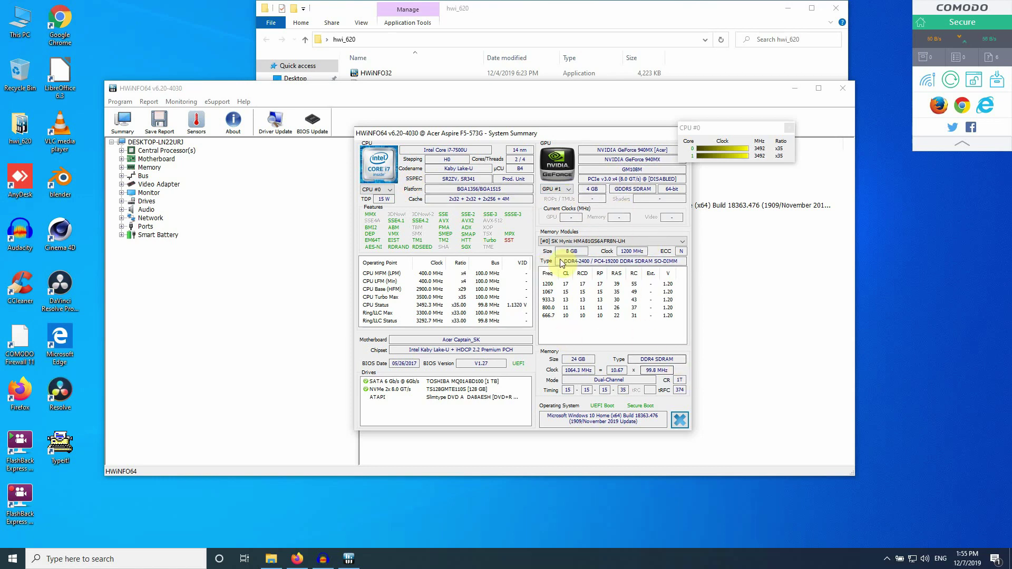
pyautogui.click(577, 242)
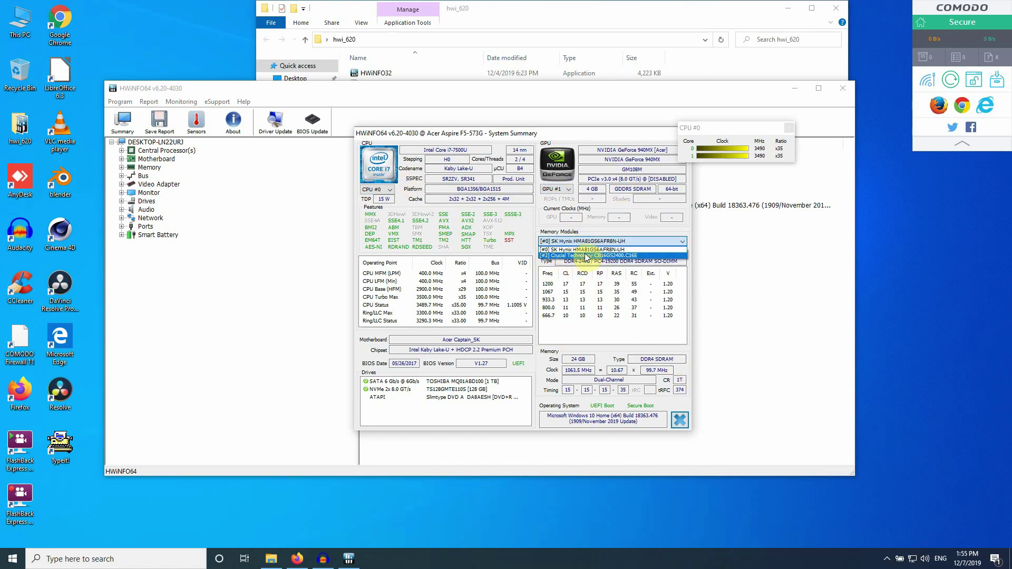
pyautogui.click(583, 257)
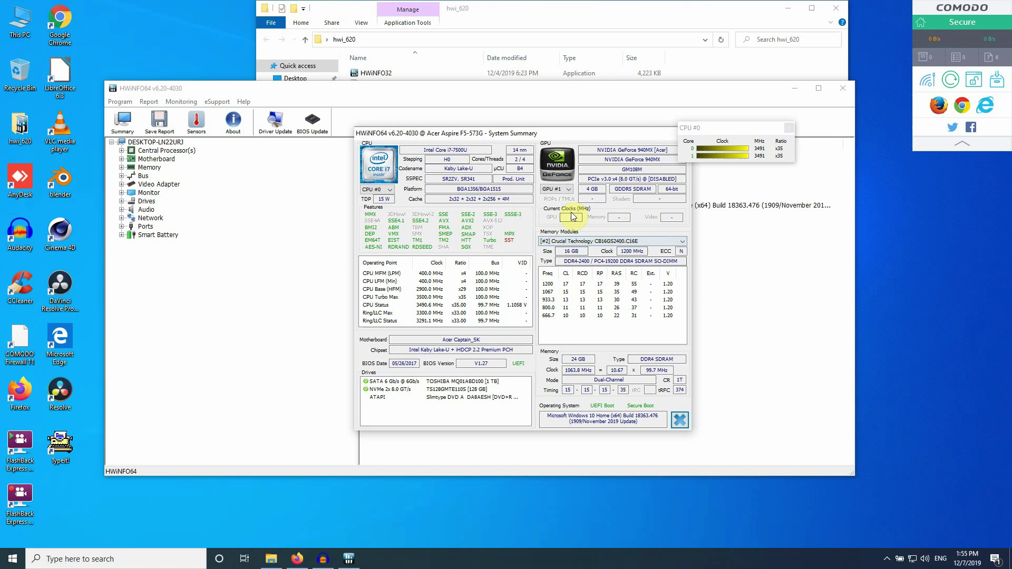
# Close the summary windows, expand Bus > PCI Bus #0, and select the Host Bridge/DRAM Controller.
pyautogui.click(789, 128)
pyautogui.click(685, 134)
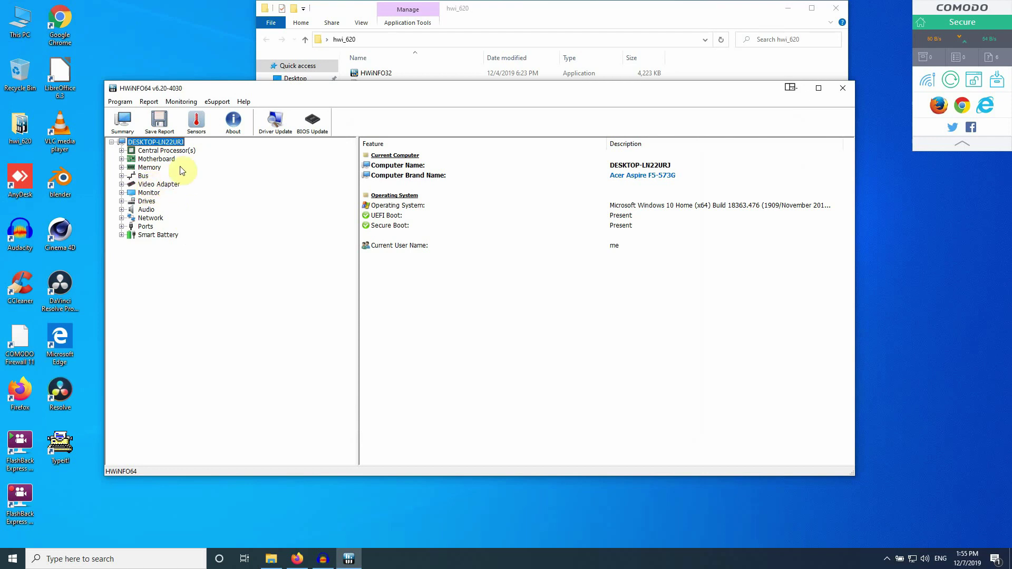
pyautogui.click(145, 177)
pyautogui.click(122, 176)
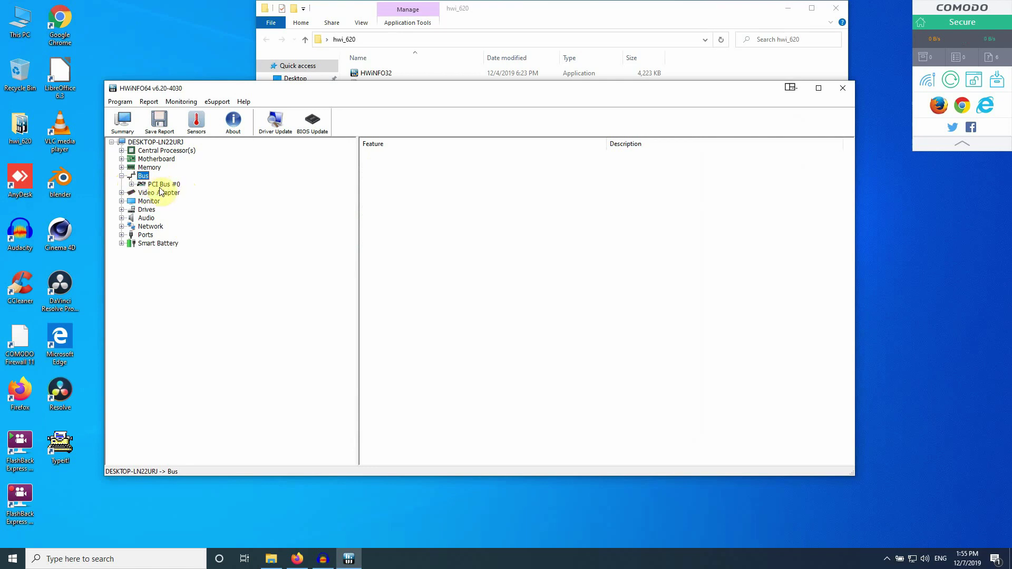
pyautogui.click(131, 184)
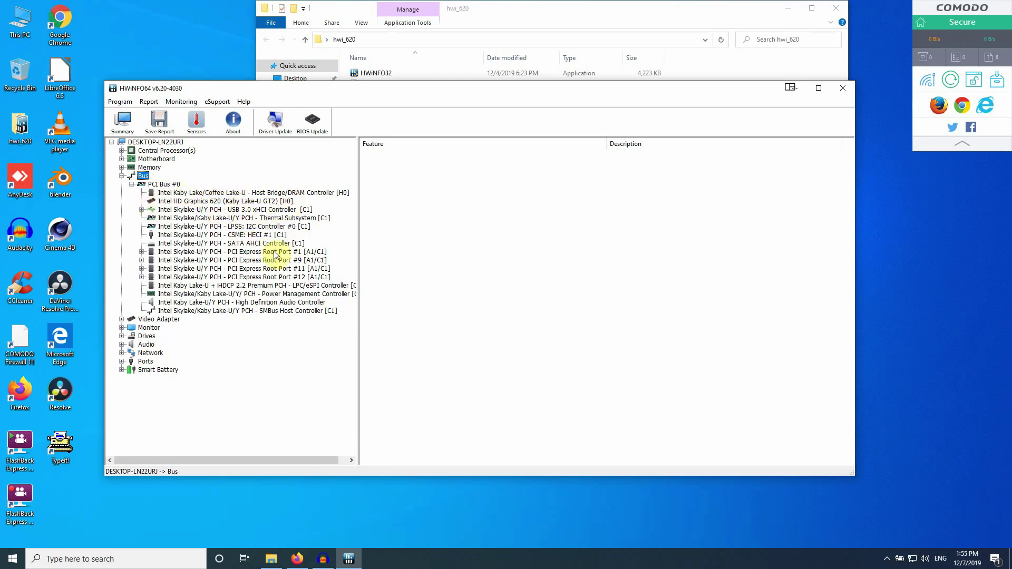
pyautogui.click(201, 194)
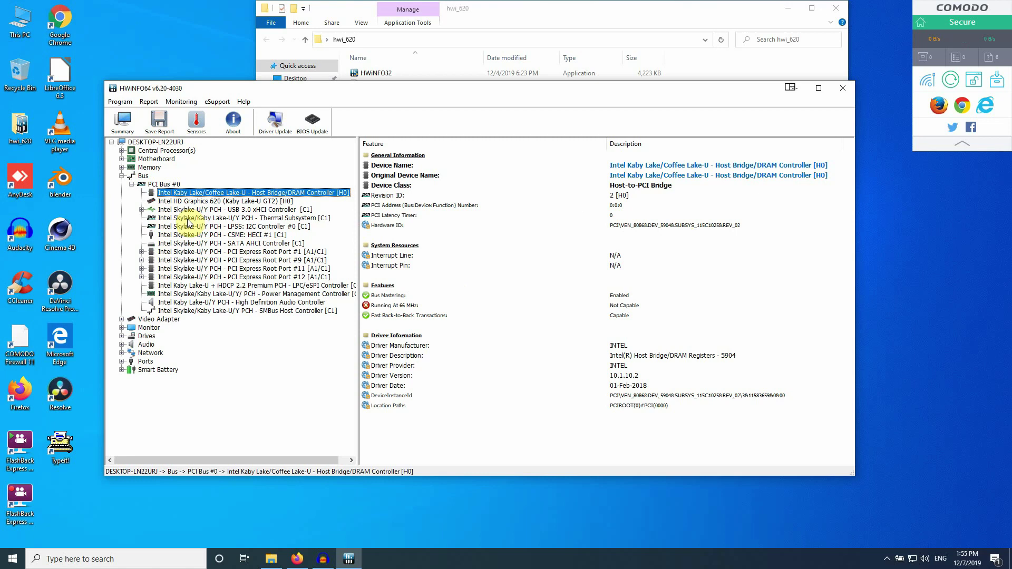
# Expand Root Port #1's x4 Bus #1 to view the GeForce 940MX, then select and expand Root Port #9.
pyautogui.click(187, 253)
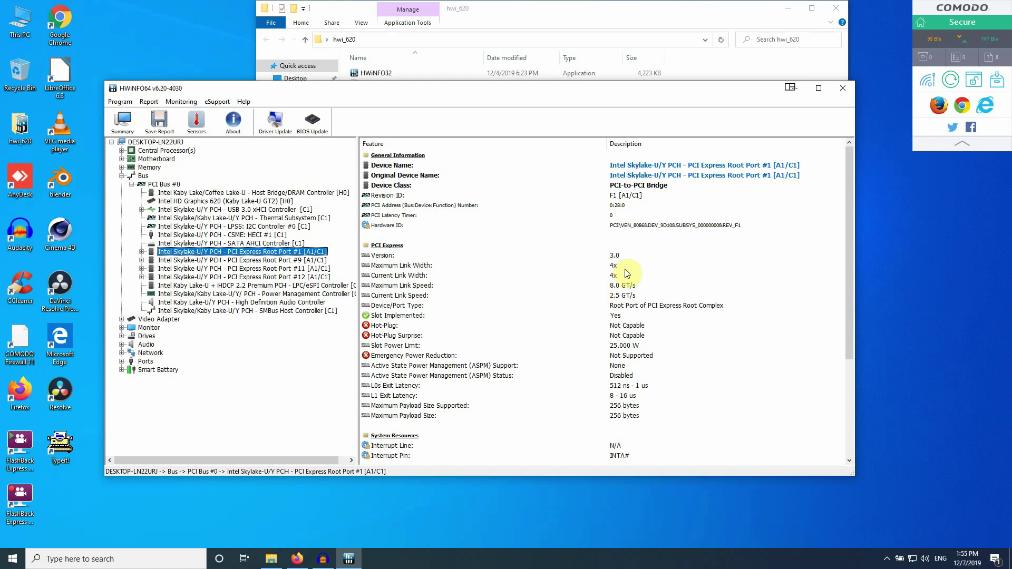
pyautogui.click(141, 252)
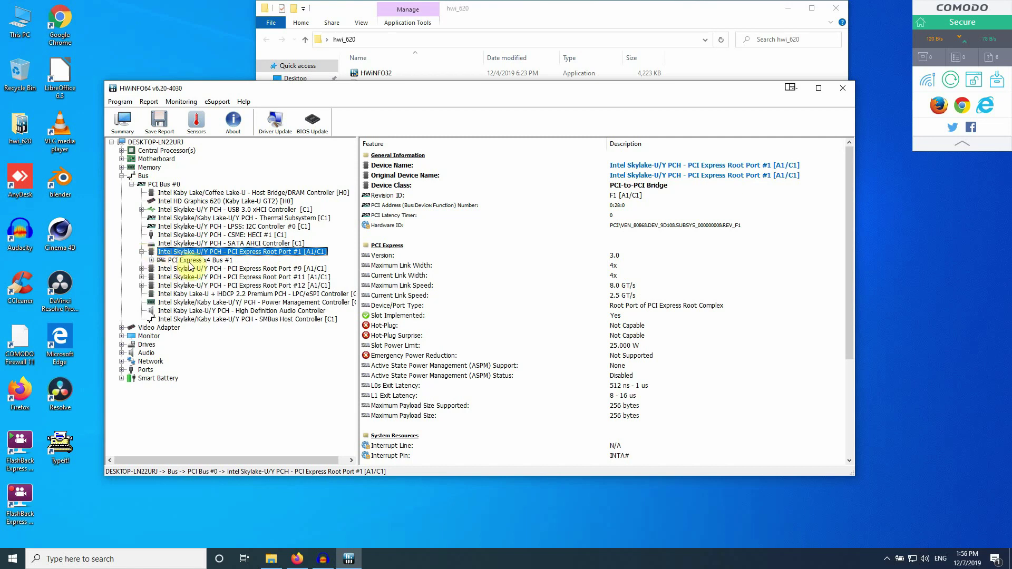
pyautogui.click(152, 261)
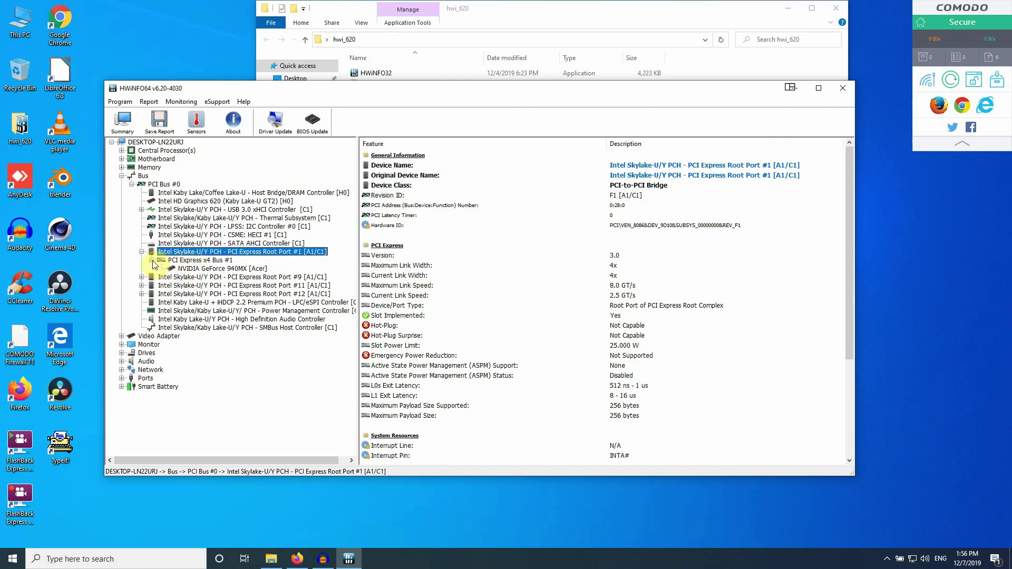
pyautogui.click(230, 269)
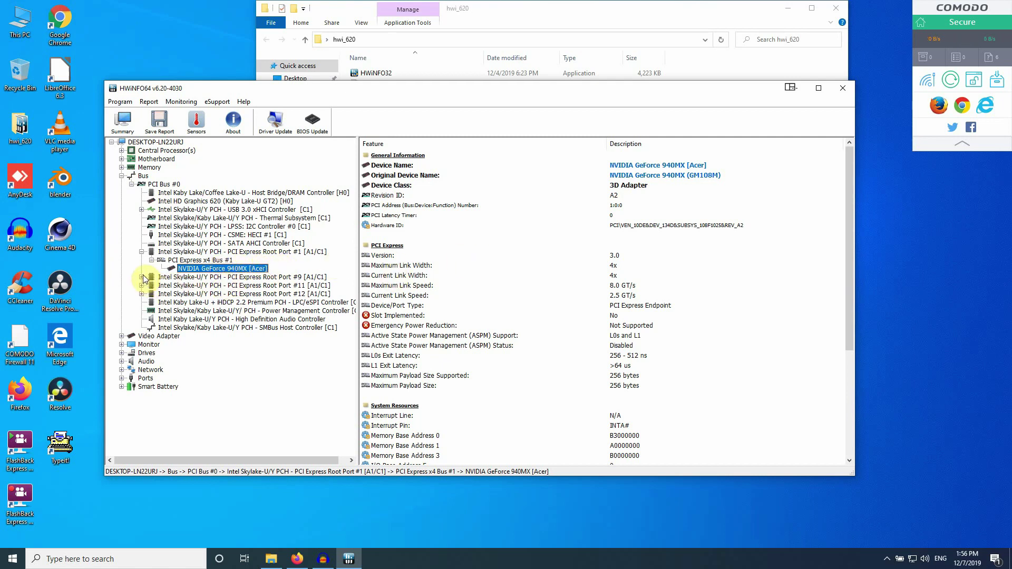
pyautogui.click(213, 279)
pyautogui.click(142, 278)
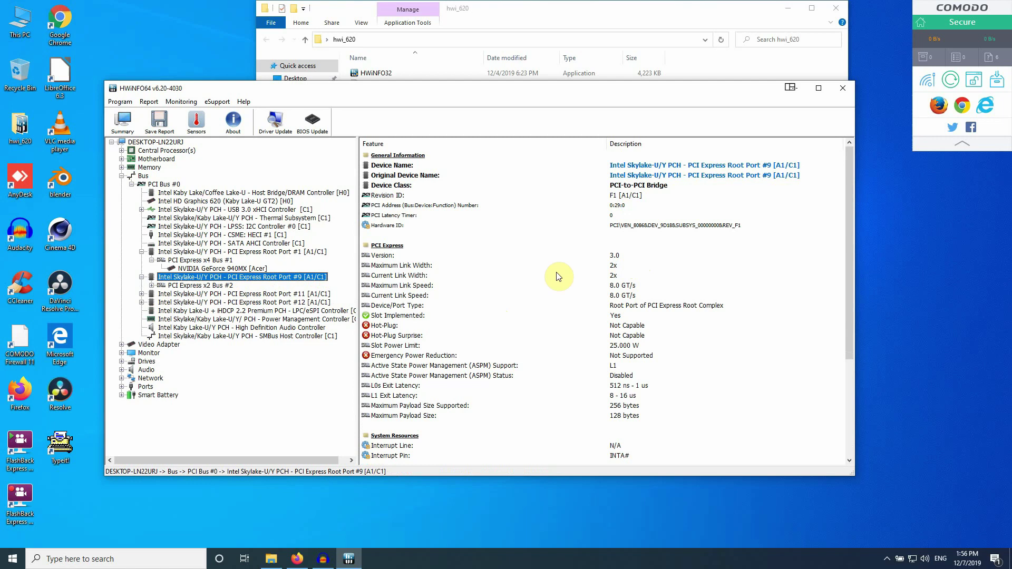
# Expand PCI Express x2 Bus #2 and display the Silicon Motion Device ID 2263 controller's details.
pyautogui.click(153, 286)
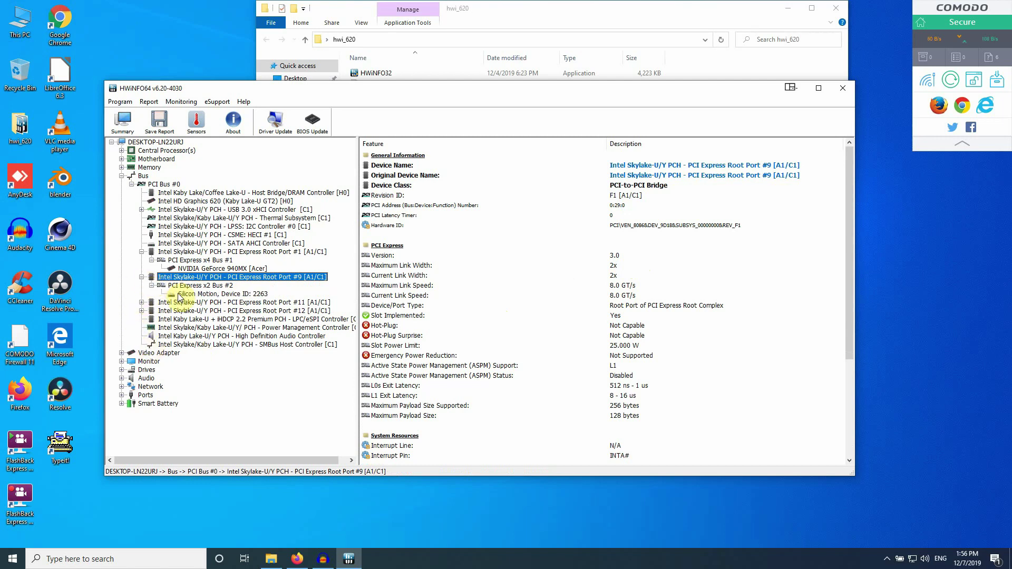
pyautogui.click(235, 294)
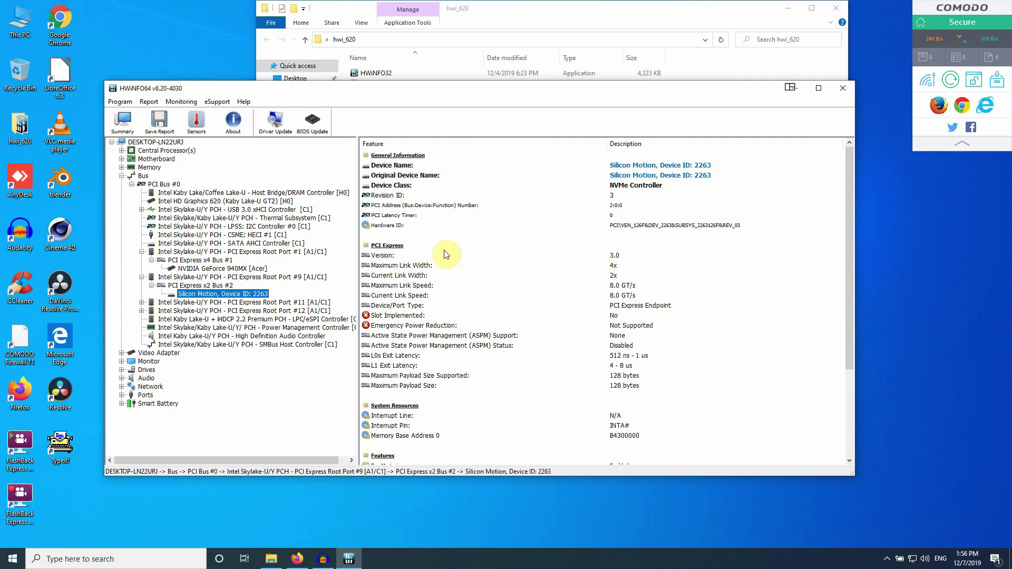
# Highlight the controller's 4x Maximum Link Width row, then its 2x Current Link Width row.
pyautogui.click(616, 267)
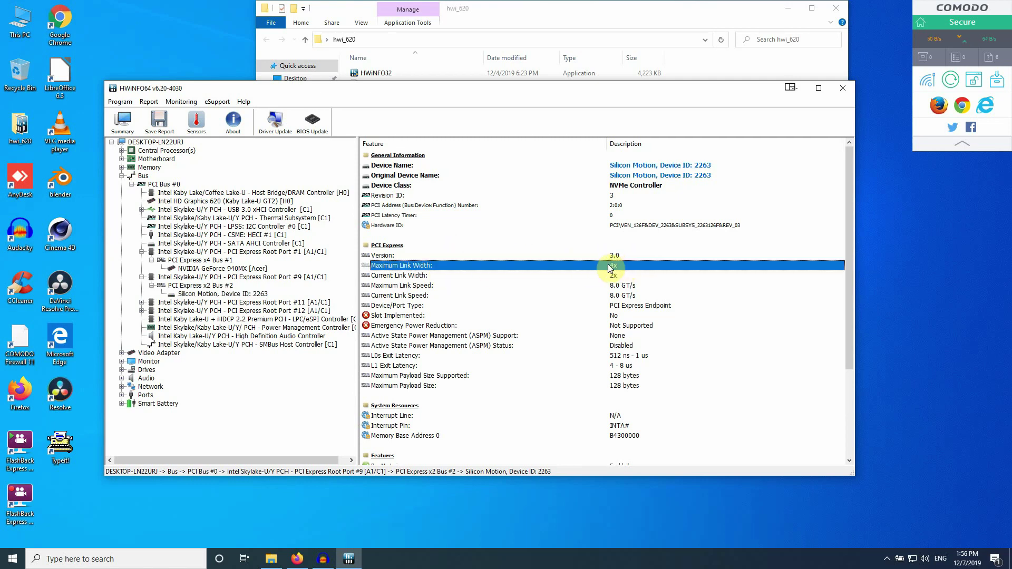
pyautogui.click(420, 275)
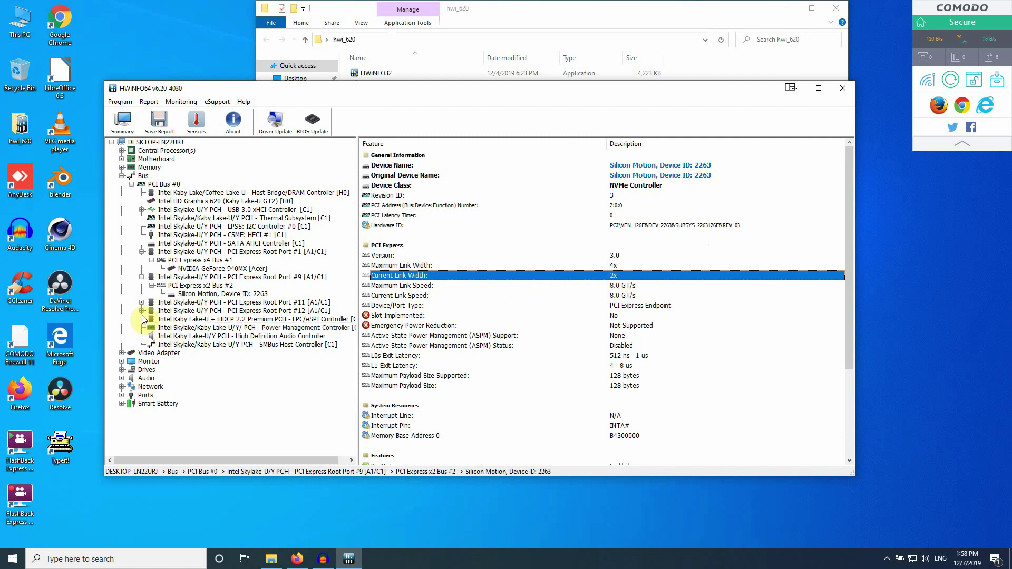
# Expand Root Port #11 and x1 Bus #3, showing the Atheros wireless adapter's details.
pyautogui.click(142, 302)
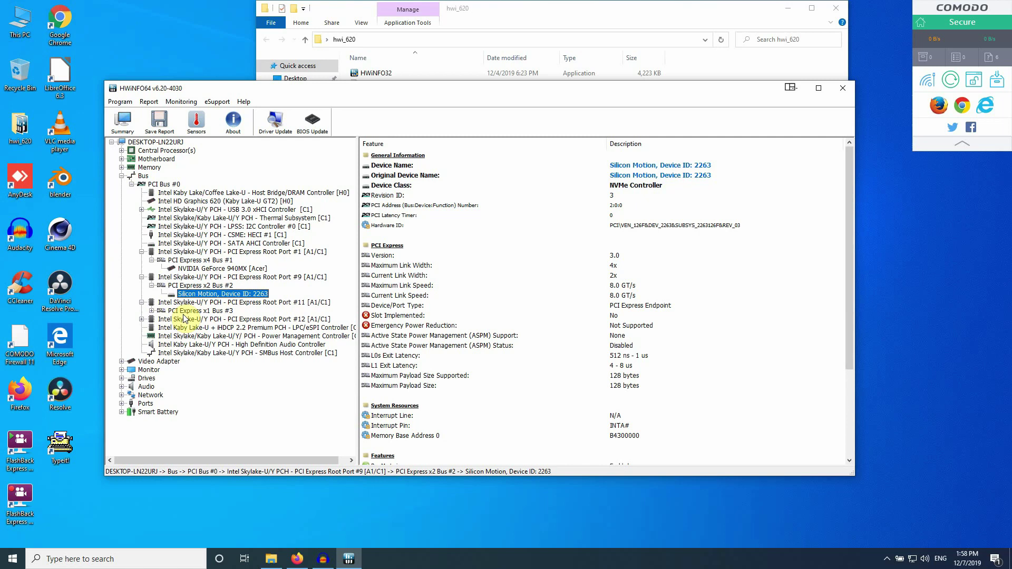
pyautogui.click(151, 311)
pyautogui.click(199, 312)
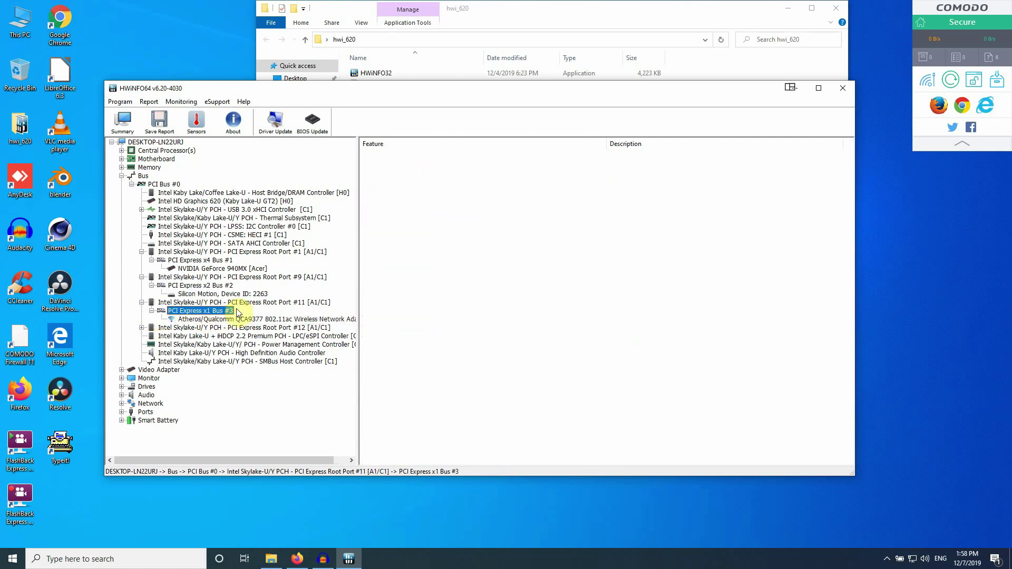
pyautogui.click(241, 303)
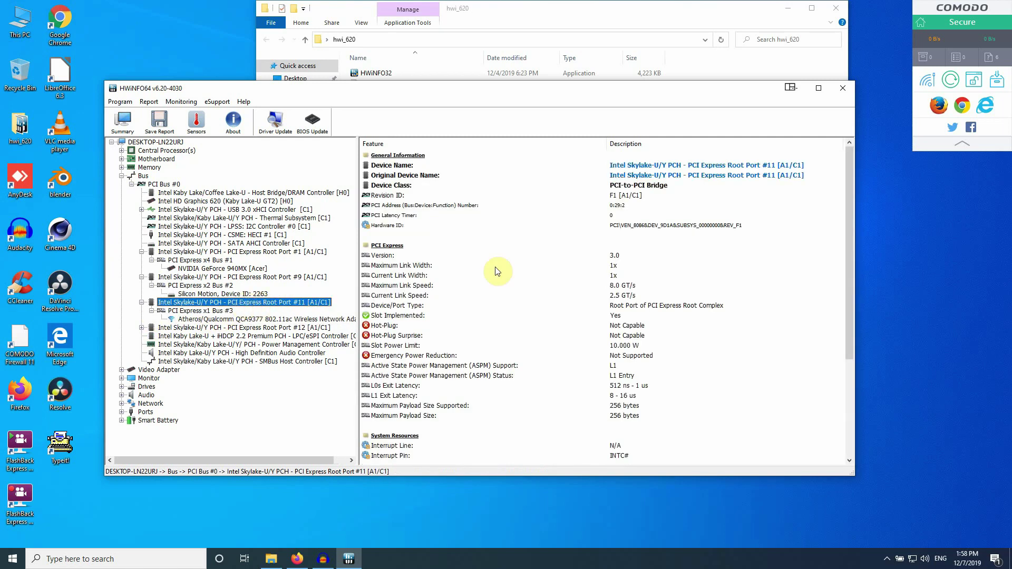
pyautogui.click(228, 320)
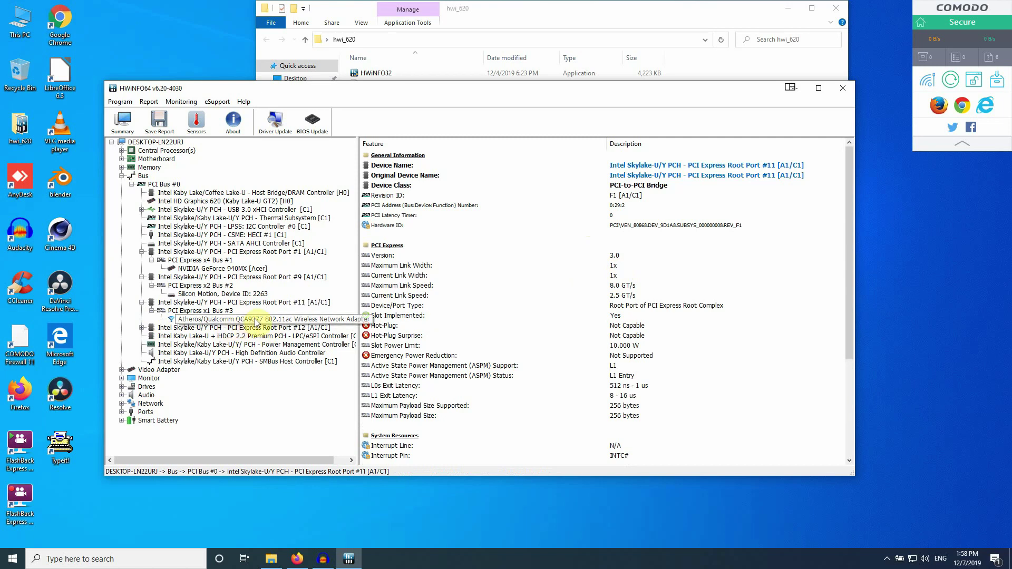
# Expand Root Port #12 and x1 Bus #4, ending on the RealTek RTL8168/8111 Gigabit NIC.
pyautogui.click(142, 327)
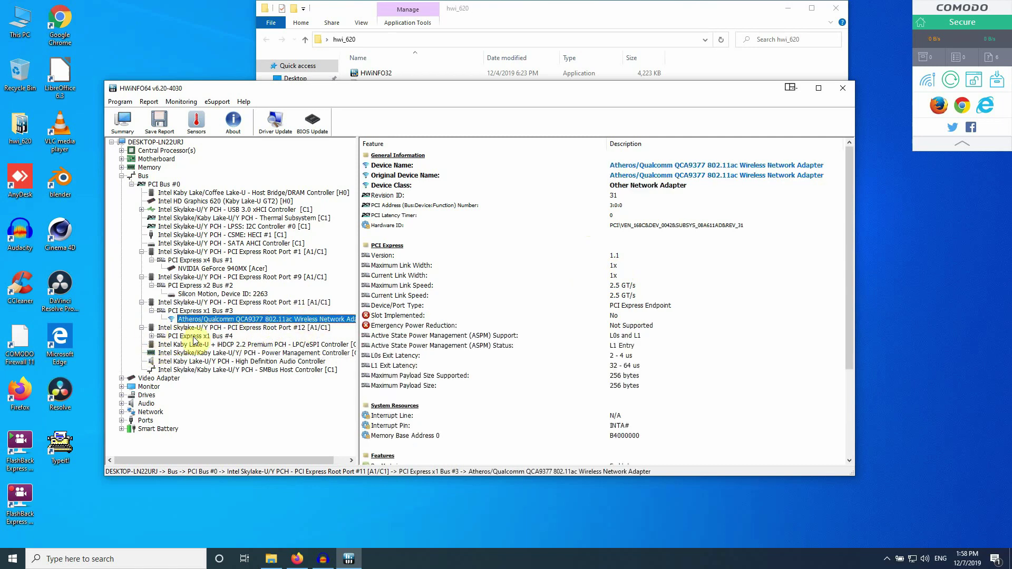
pyautogui.click(198, 336)
pyautogui.click(151, 336)
pyautogui.click(264, 328)
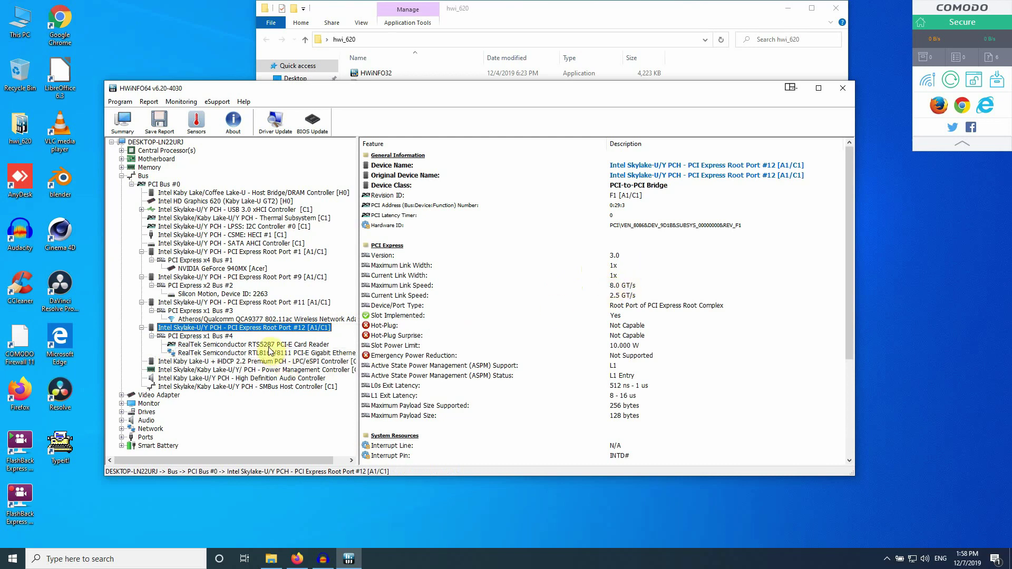
pyautogui.click(271, 345)
pyautogui.click(272, 353)
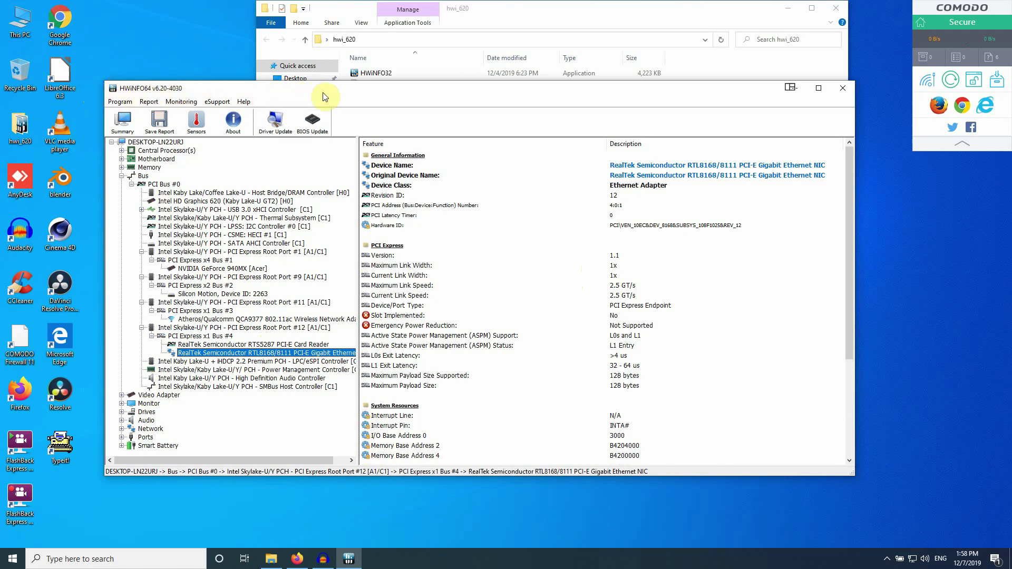
# Nudge the window left and return to the Silicon Motion 2263 controller's details via x2 Bus #2.
pyautogui.moveTo(327, 91); pyautogui.dragTo(295, 84)
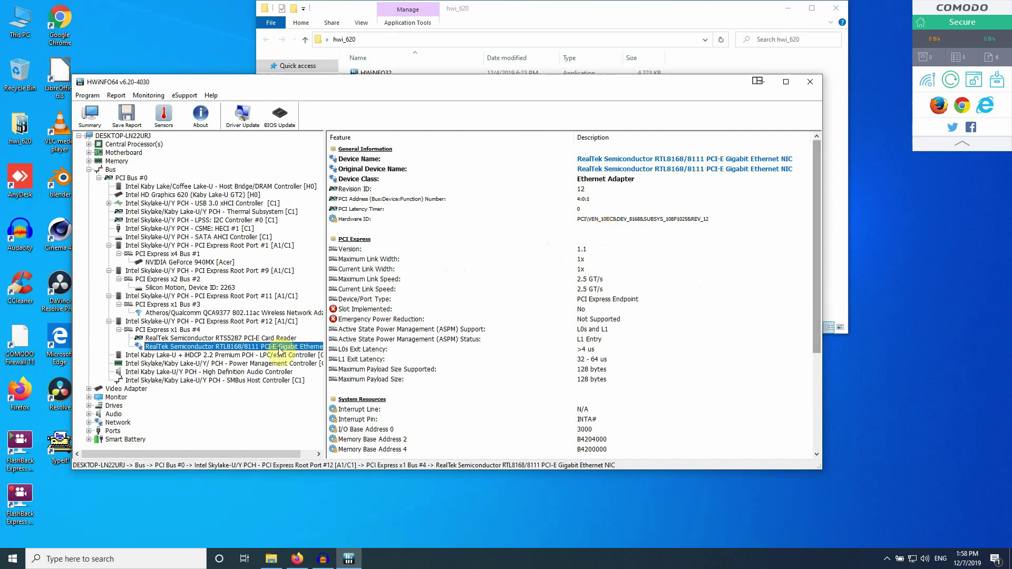
pyautogui.click(182, 280)
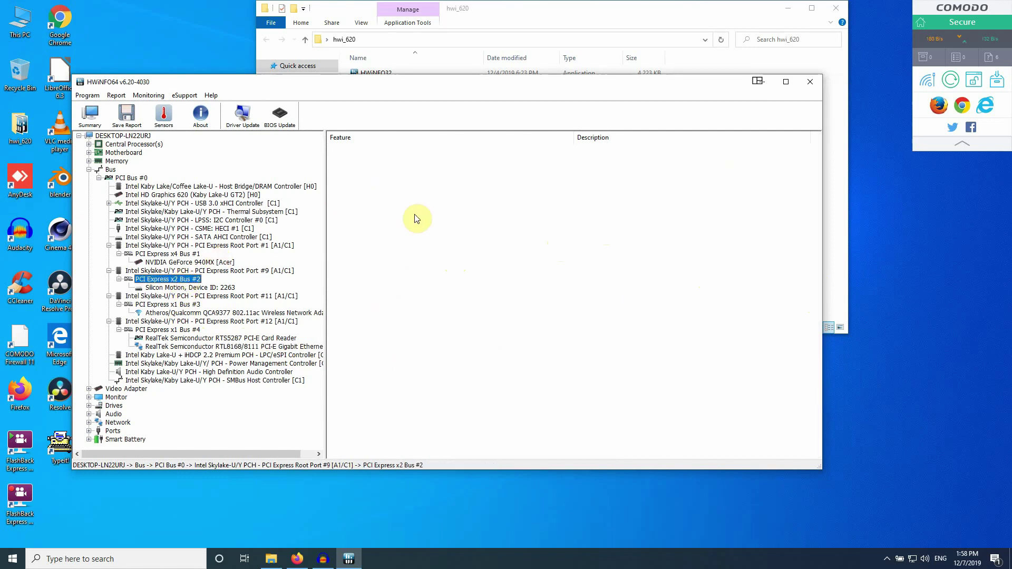
pyautogui.click(179, 262)
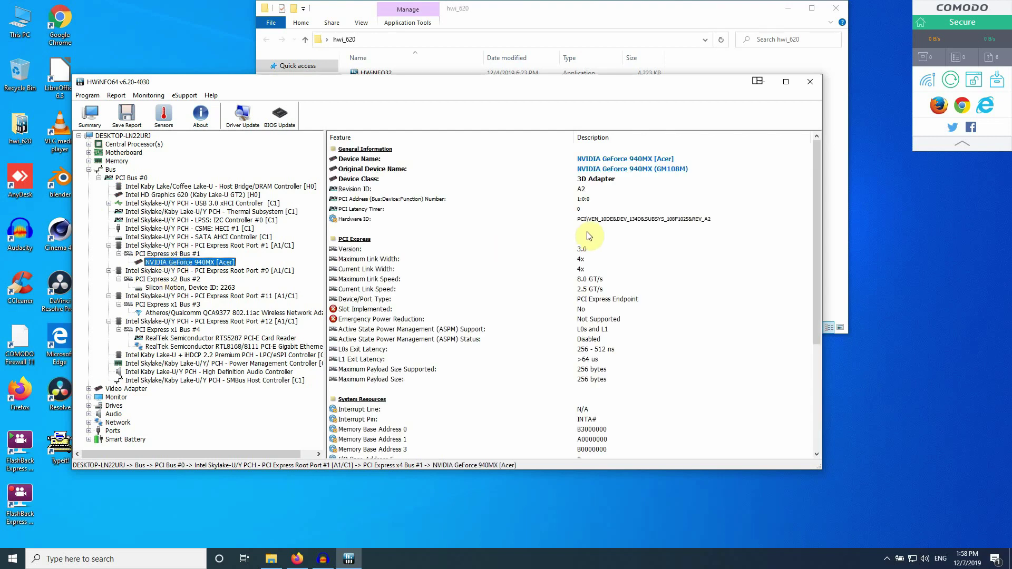
pyautogui.click(191, 290)
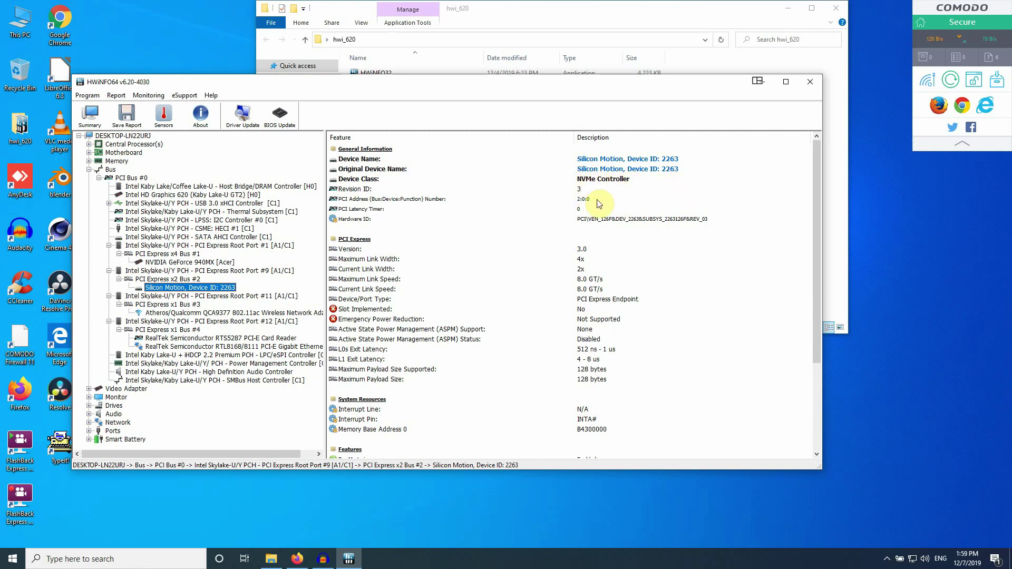
# Alternate between the PCIe 3.0 Version row and the 4x/2x link width rows, ending on 4x Maximum Link Width.
pyautogui.click(588, 249)
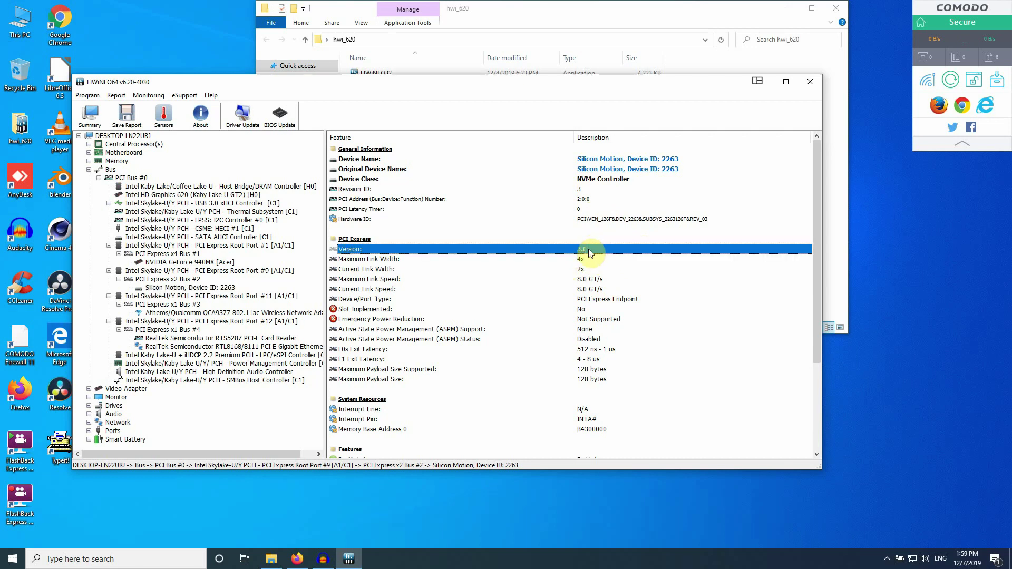
pyautogui.click(585, 258)
pyautogui.click(586, 251)
pyautogui.click(586, 258)
pyautogui.click(586, 251)
pyautogui.click(586, 258)
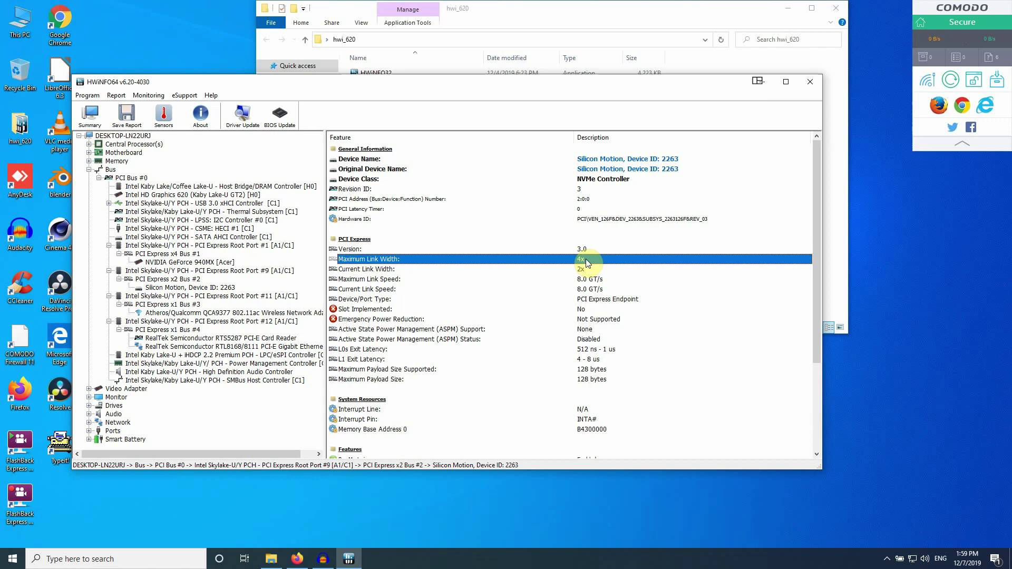
pyautogui.click(584, 251)
pyautogui.click(584, 257)
pyautogui.click(586, 251)
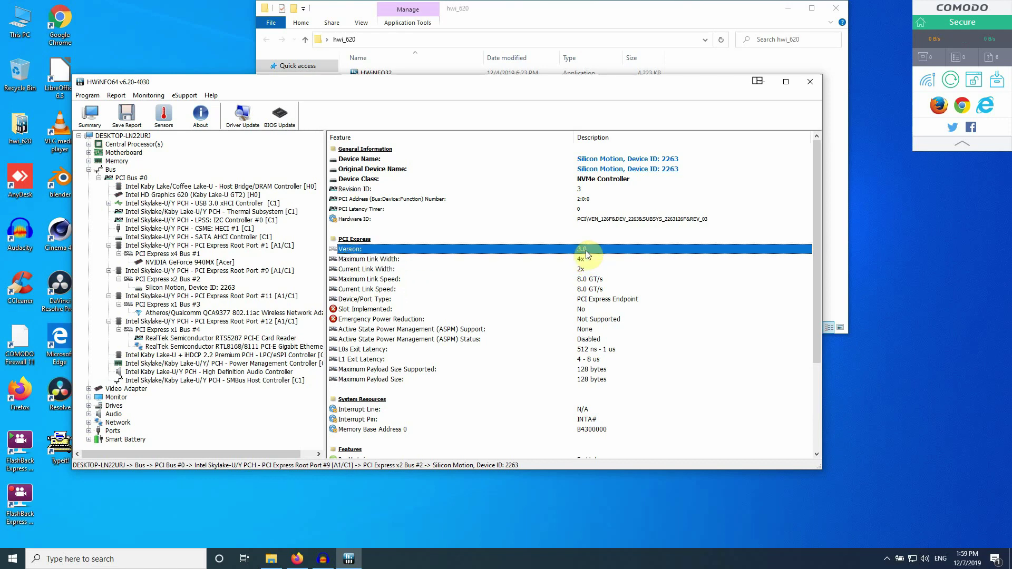
pyautogui.press('Down')
pyautogui.press('Down')
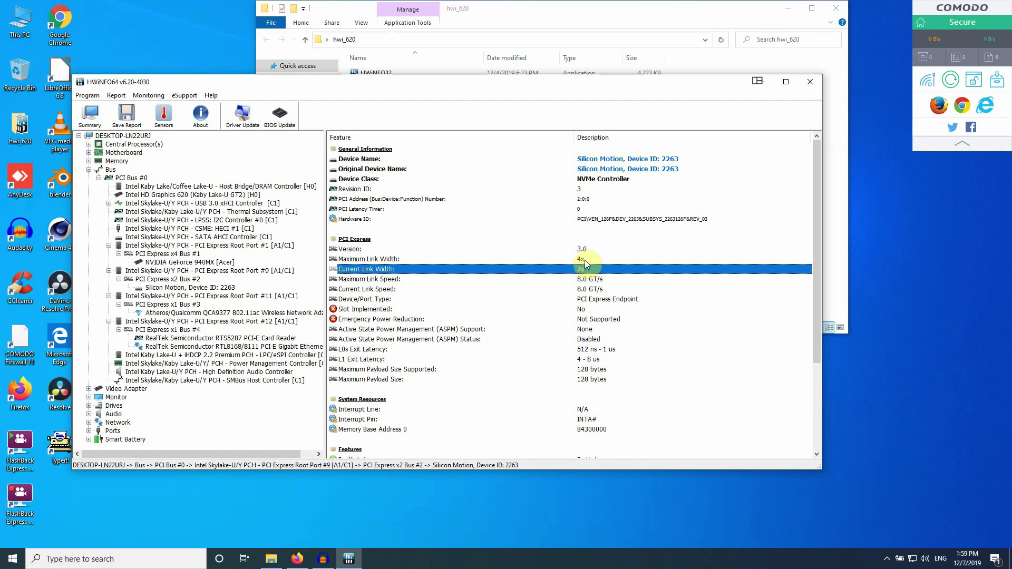
pyautogui.click(584, 260)
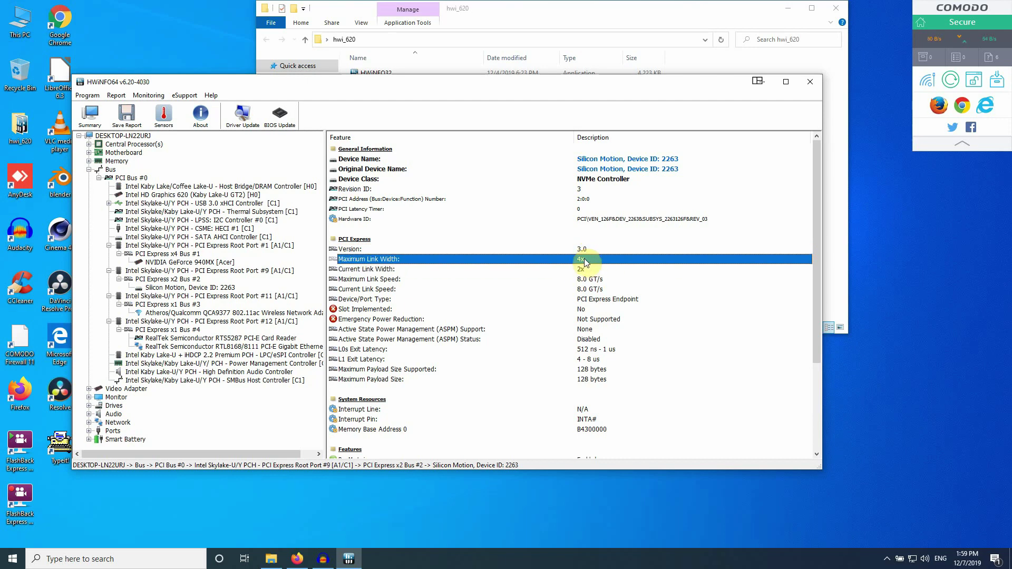